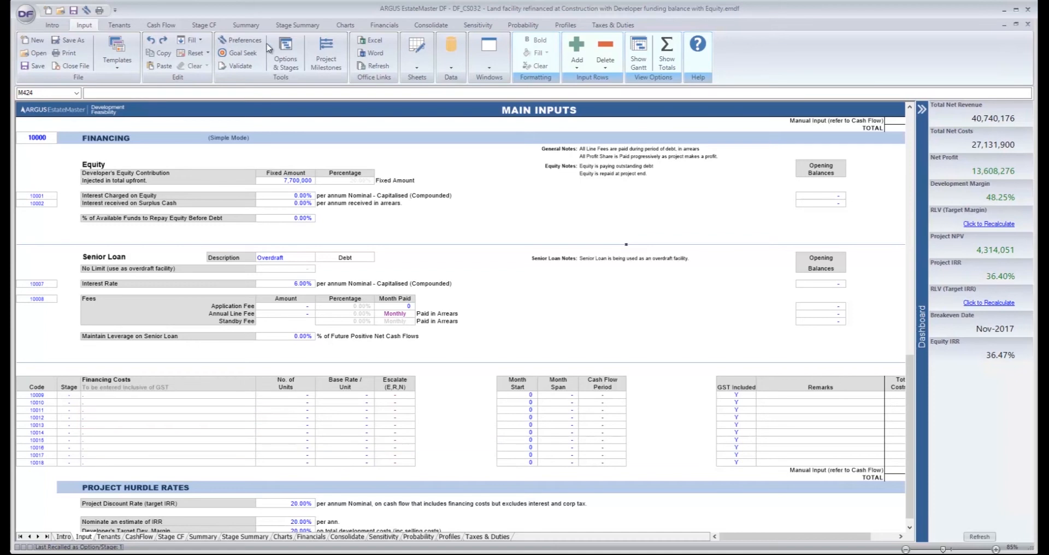
# Step: Set the financing level to Advanced - Equity and up to 11 Loans and increase the number of loans in the preferences
pyautogui.click(238, 44)
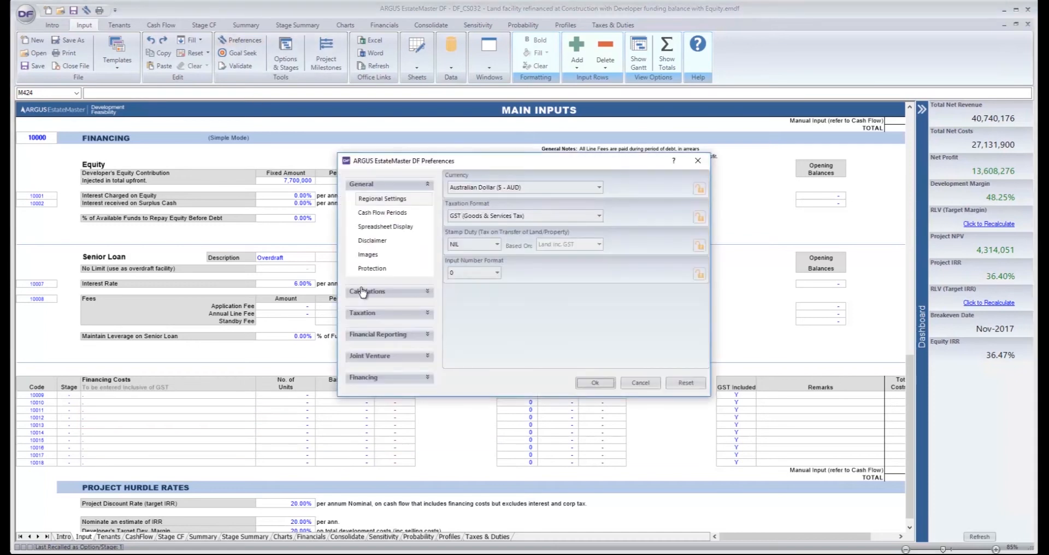
pyautogui.click(405, 377)
pyautogui.click(505, 188)
pyautogui.click(500, 210)
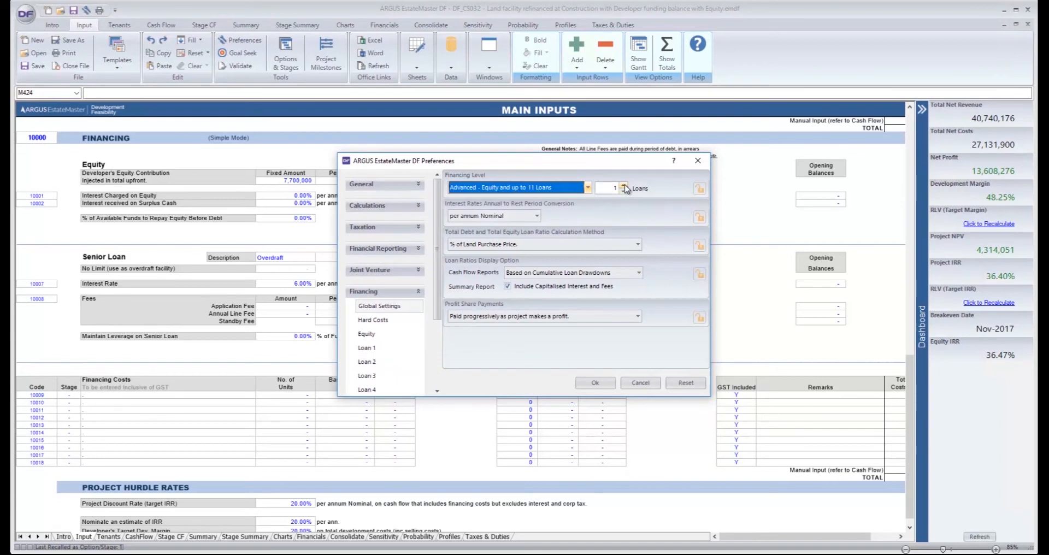
pyautogui.click(624, 185)
pyautogui.click(624, 185)
pyautogui.click(624, 186)
pyautogui.click(623, 186)
pyautogui.click(624, 185)
pyautogui.click(624, 185)
pyautogui.click(624, 186)
pyautogui.moveTo(440, 248); pyautogui.dragTo(428, 335)
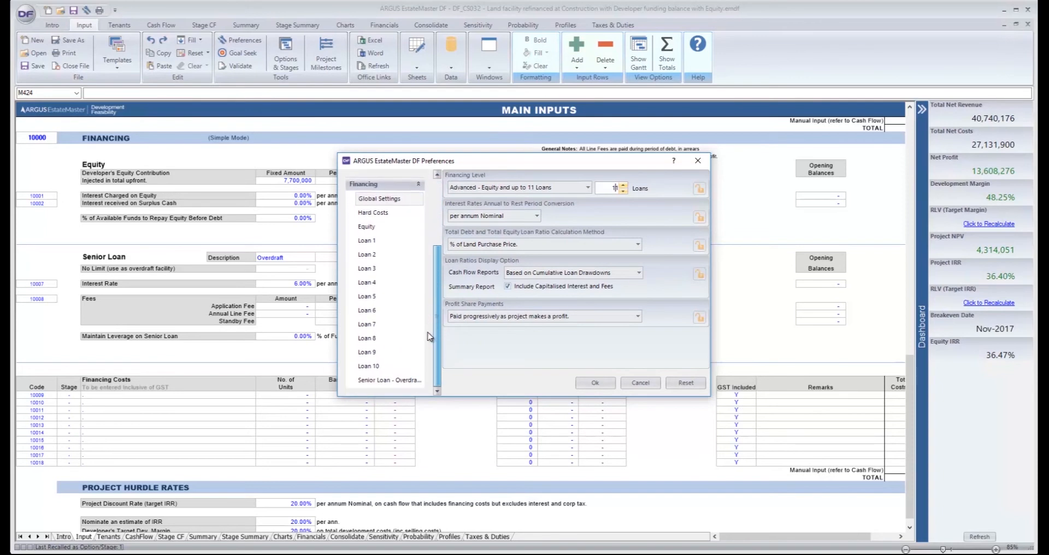
pyautogui.click(594, 382)
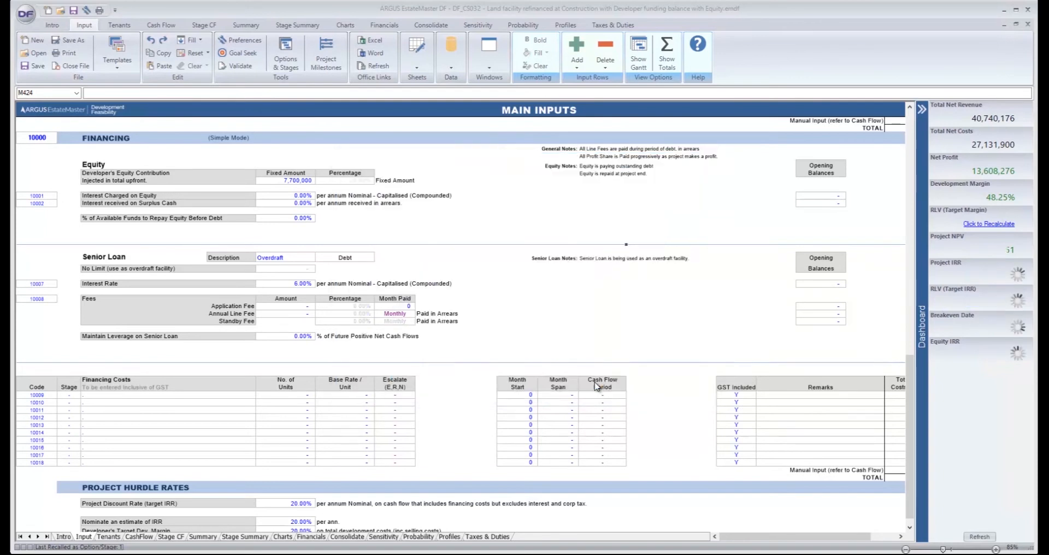
# Step: Examine the loans in the financing inputs, the project cash flow and the summary report
pyautogui.moveTo(911, 382); pyautogui.dragTo(910, 491)
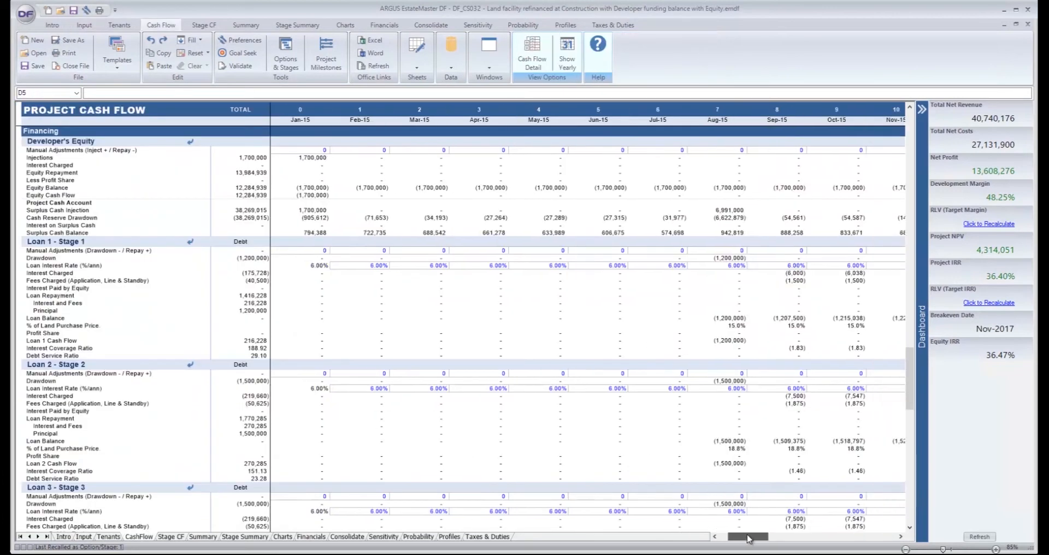
pyautogui.moveTo(913, 375); pyautogui.dragTo(935, 469)
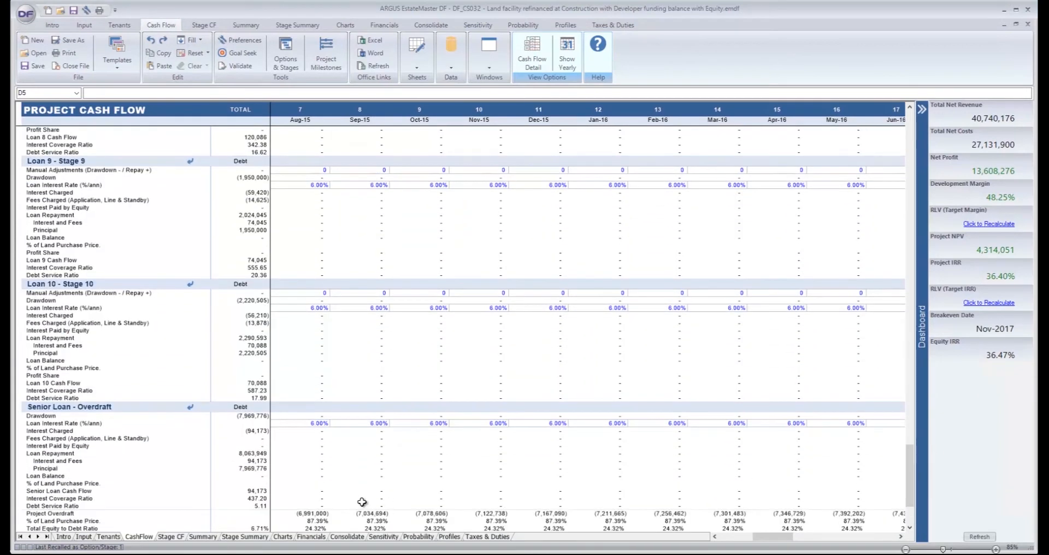
pyautogui.click(213, 539)
pyautogui.moveTo(916, 412); pyautogui.dragTo(940, 484)
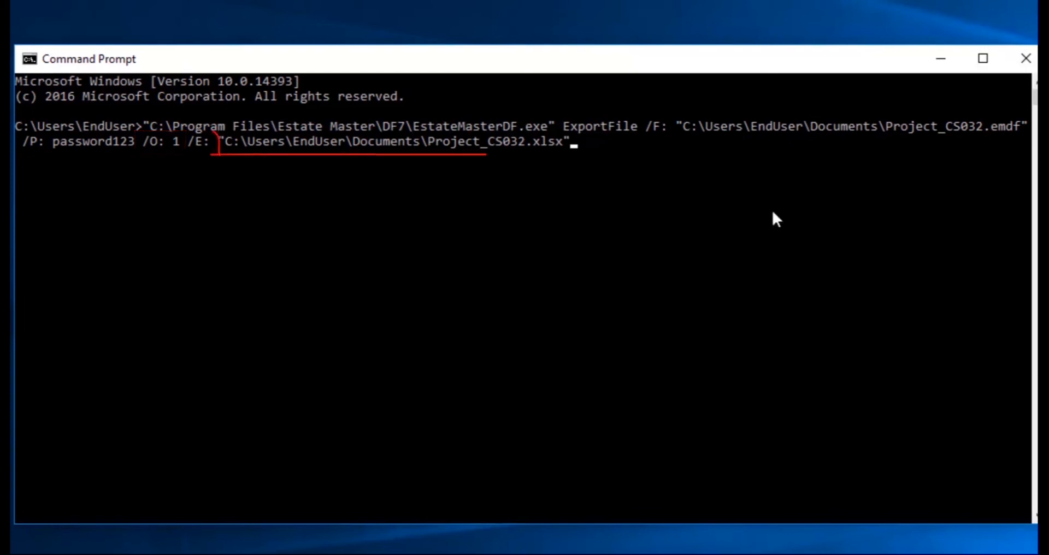
# Step: Run the prepared ExportFile command to export Project_CS032.emdf to Project_CS032.xlsx, and select the exported file in Documents
pyautogui.press('Return')
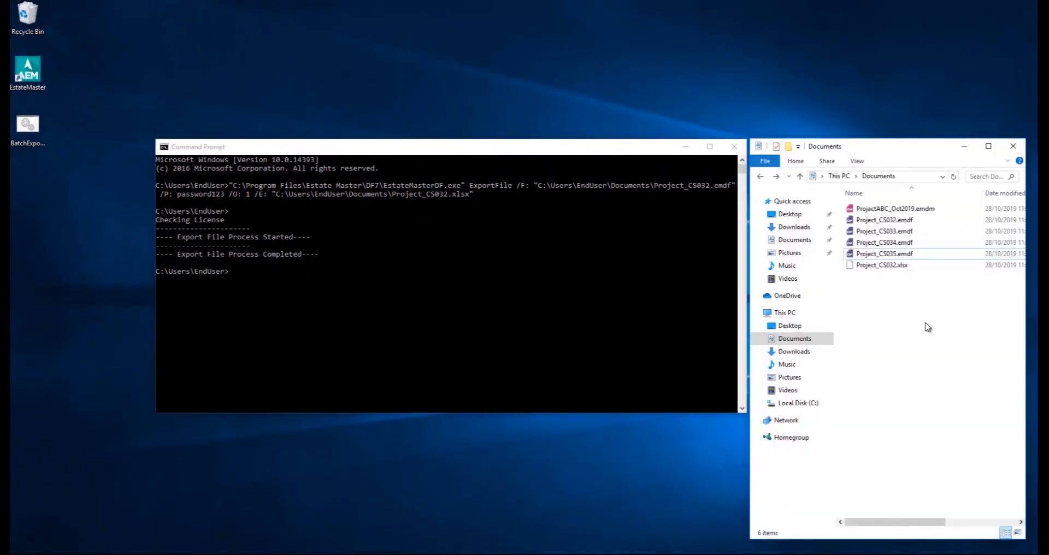
pyautogui.click(902, 267)
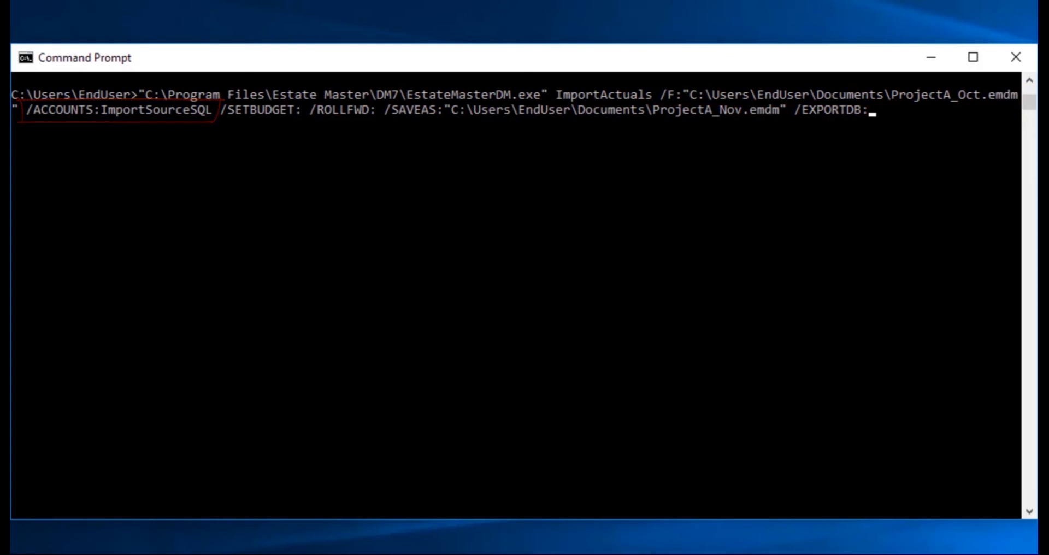
# Step: Run the prepared ImportActuals command on ProjectA_Oct.emdm with ImportSourceSQL, SETBUDGET, ROLLFWD and EXPORTDB, saving as ProjectA_Nov.emdm
pyautogui.click(902, 110)
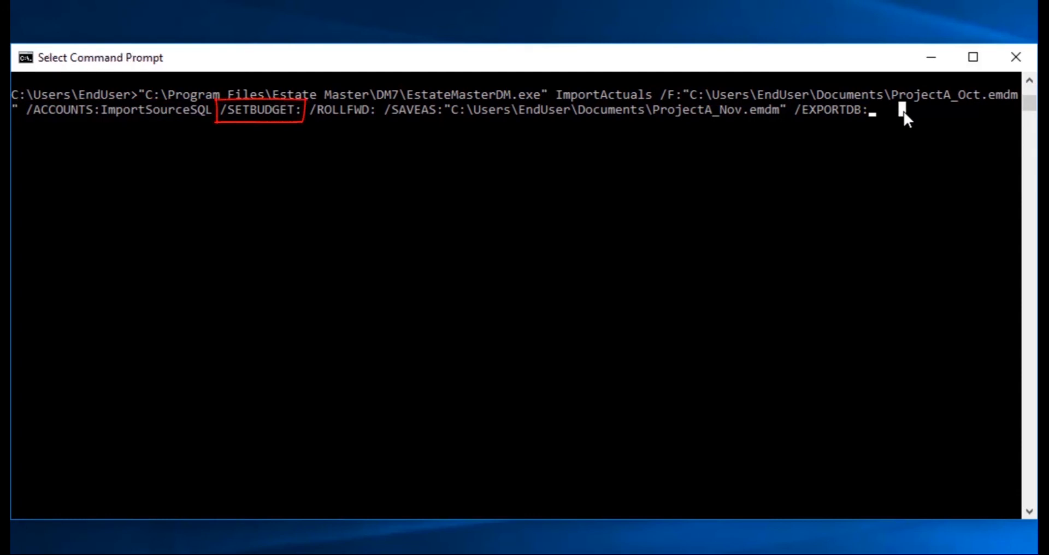
pyautogui.click(876, 116)
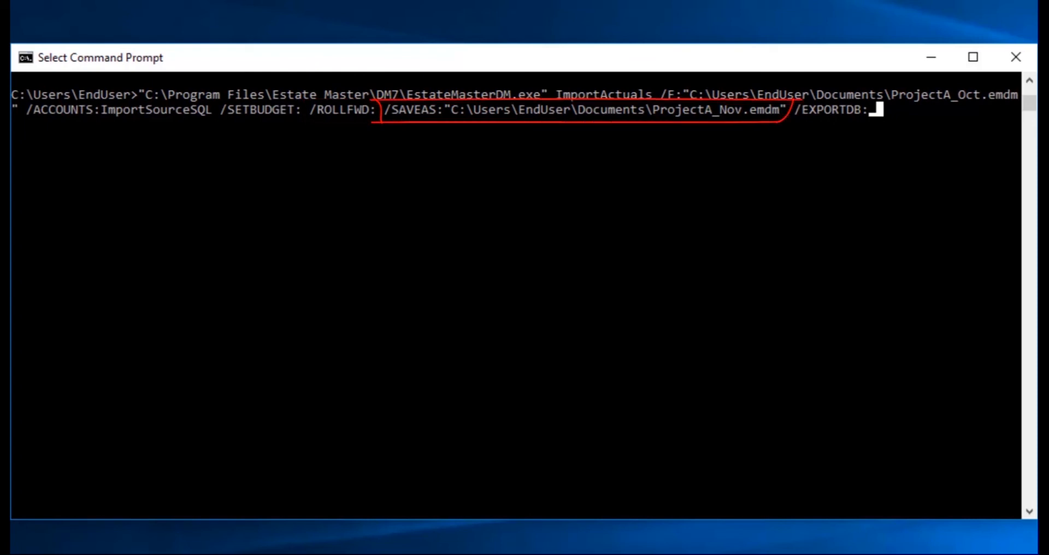
pyautogui.press('Left')
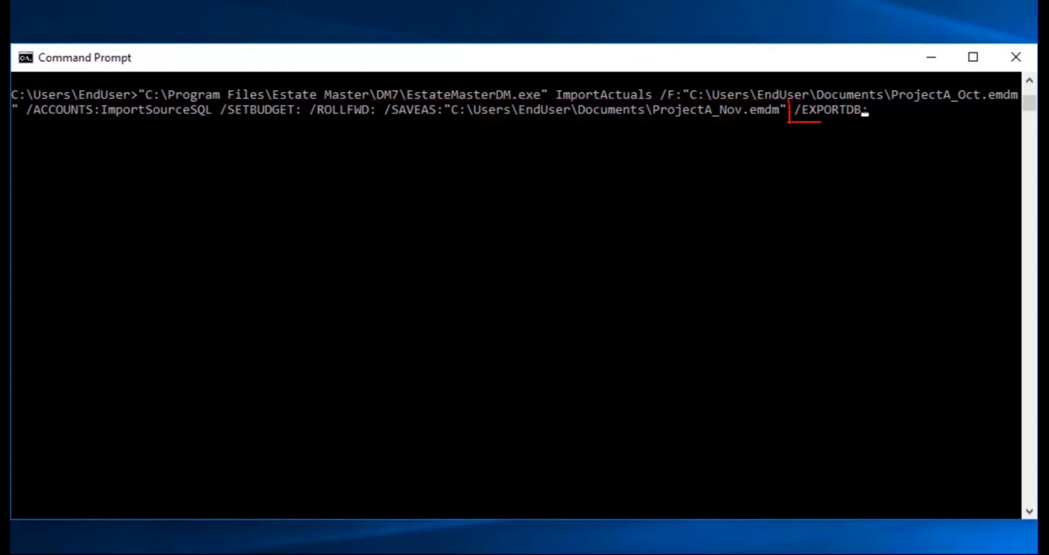
pyautogui.press('Return')
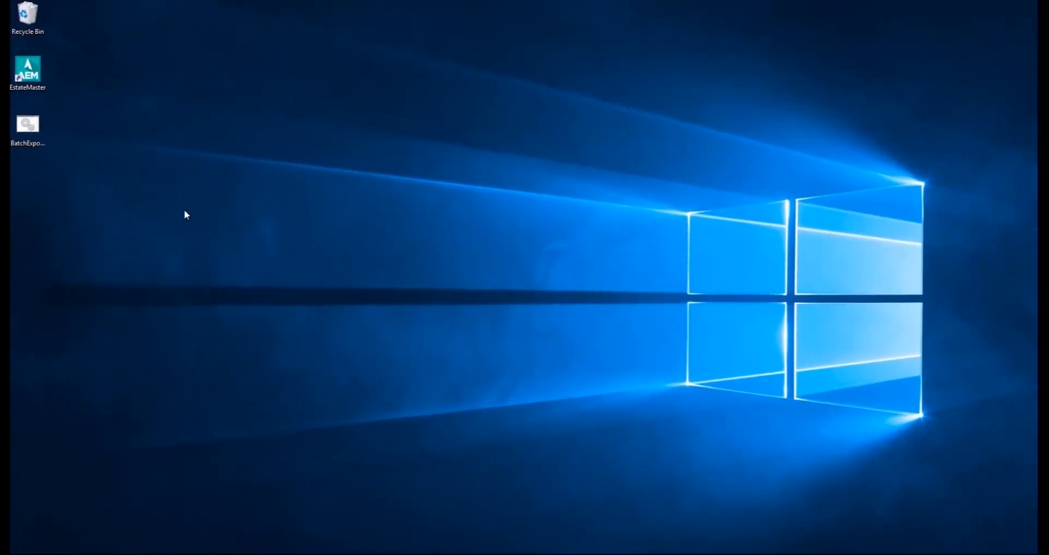
# Step: Open the batch export file on the desktop
pyautogui.click(27, 125)
pyautogui.rightClick(27, 125)
pyautogui.click(52, 157)
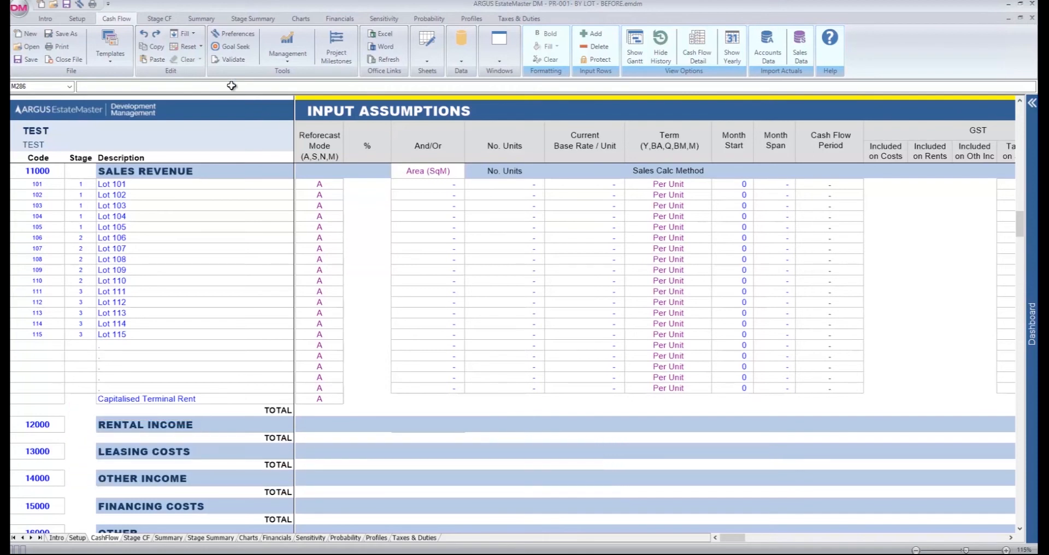
# Step: Start importing cash flow actuals from the sales CRM system with Microsoft SQL Server as the import source
pyautogui.click(288, 61)
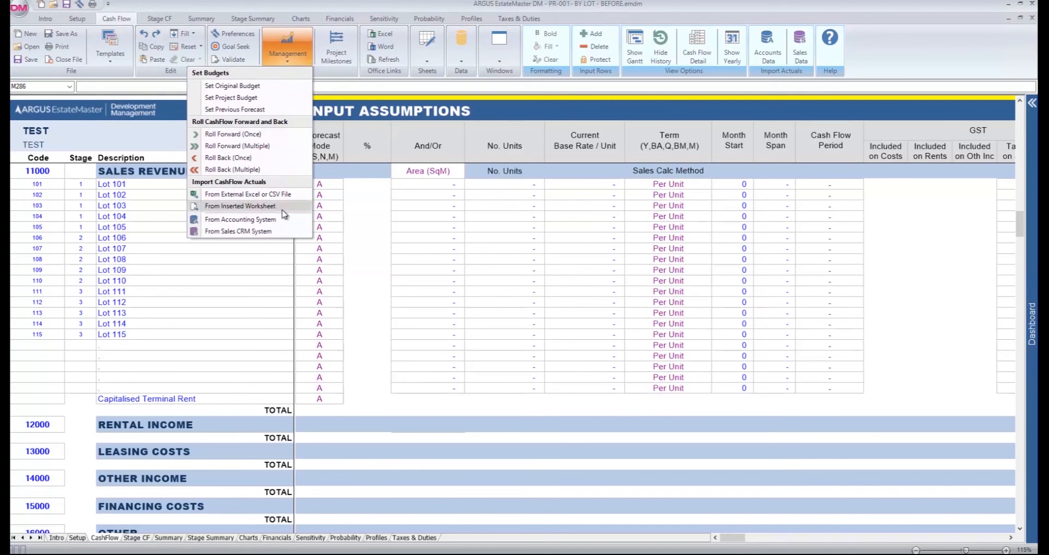
pyautogui.click(280, 233)
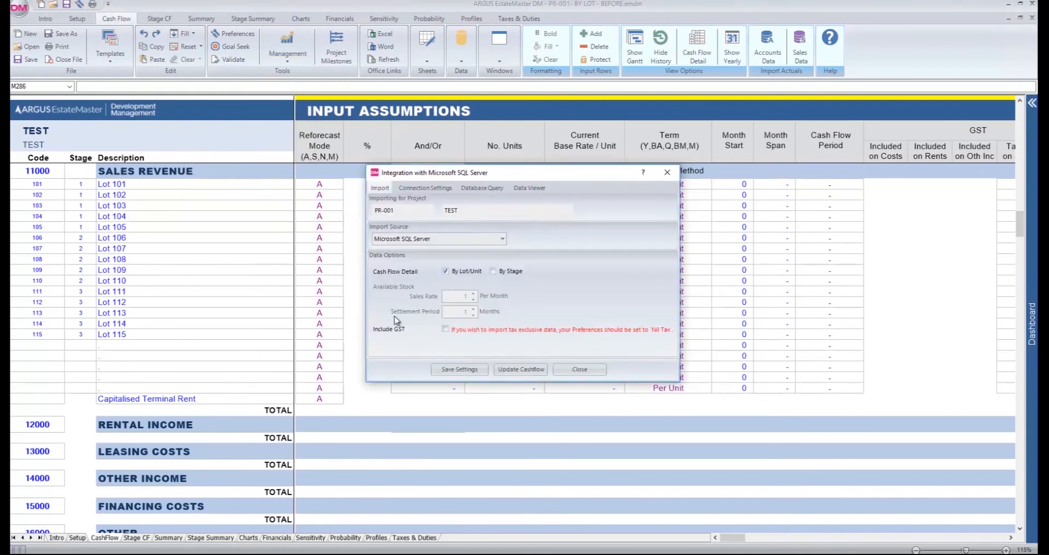
pyautogui.click(502, 239)
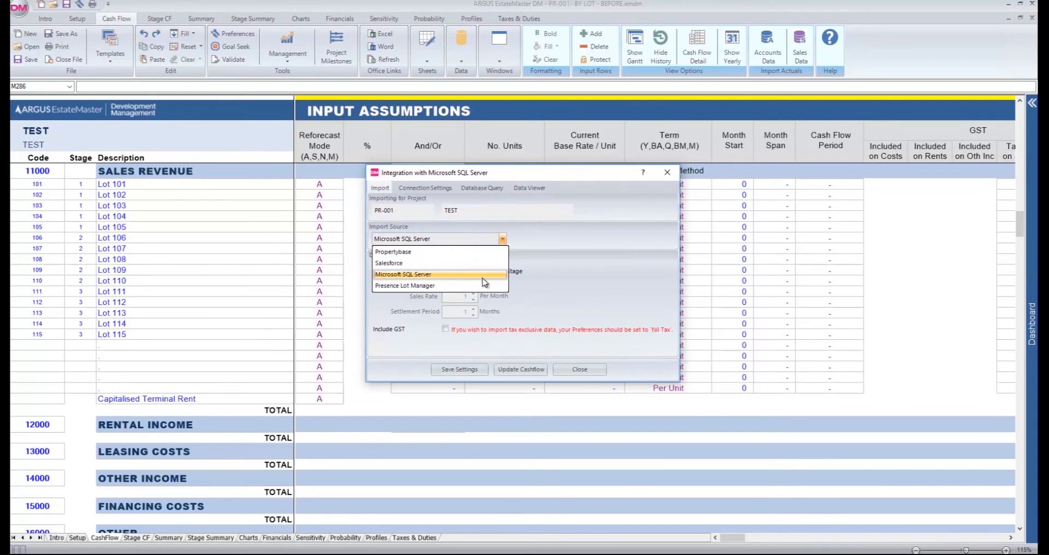
pyautogui.click(484, 276)
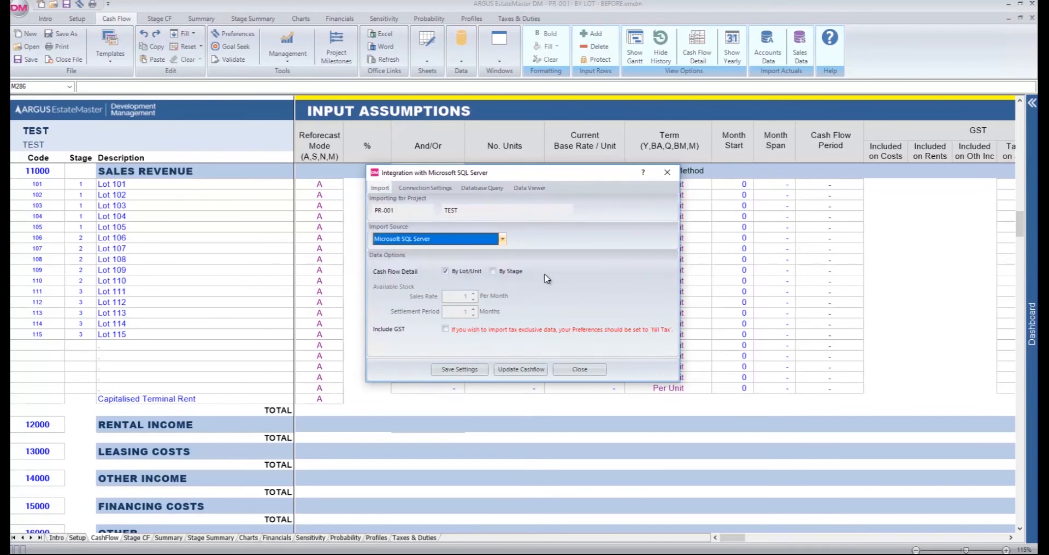
# Step: Review the SQL Server connection settings and the database query, and check the query's syntax
pyautogui.click(436, 188)
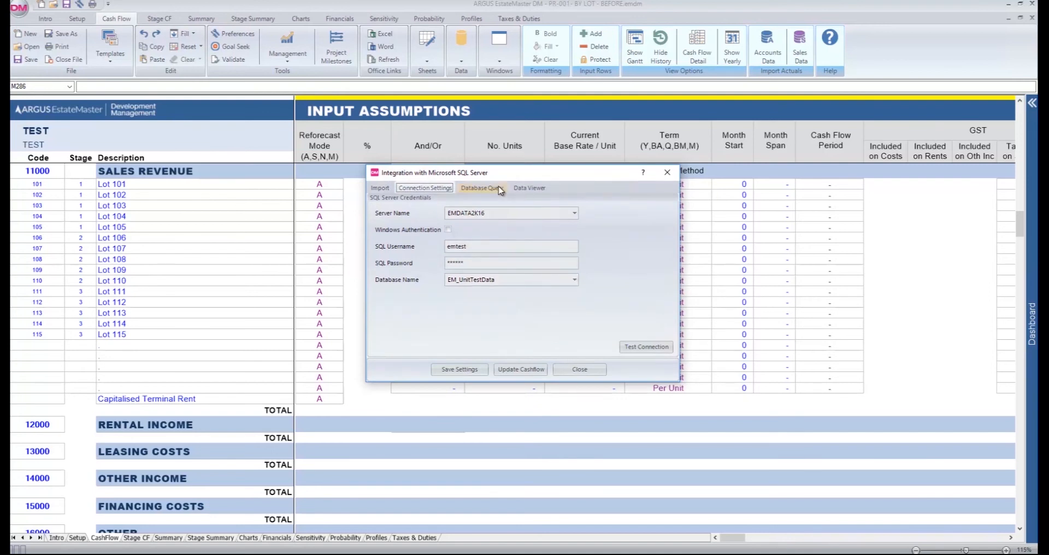
pyautogui.click(481, 188)
pyautogui.moveTo(672, 239); pyautogui.dragTo(670, 247)
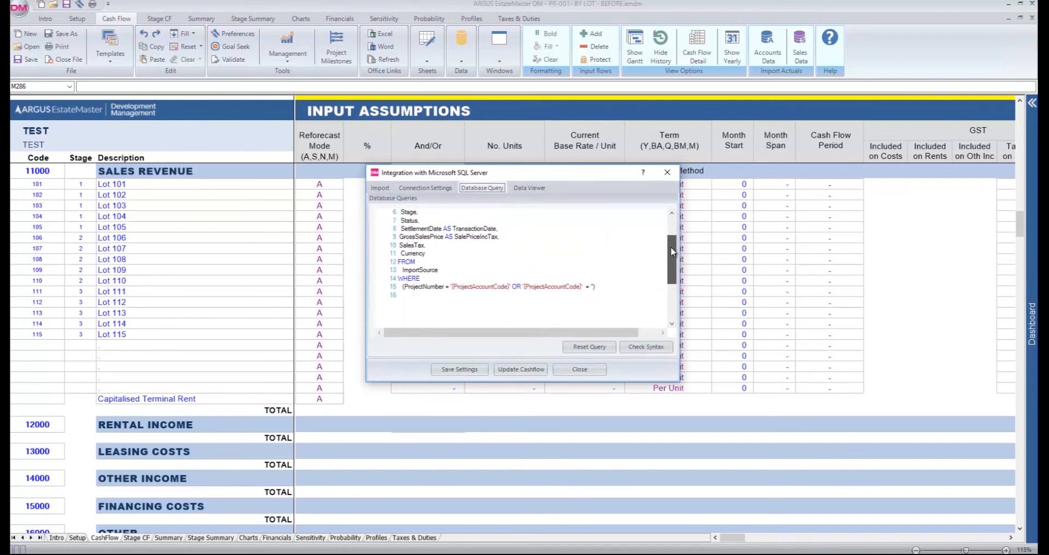
pyautogui.click(660, 350)
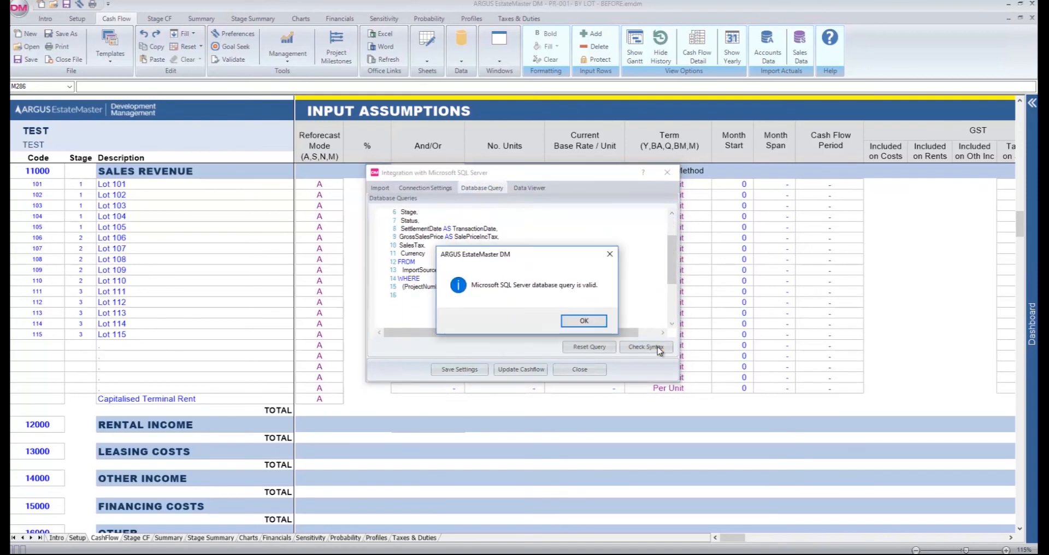
pyautogui.click(579, 323)
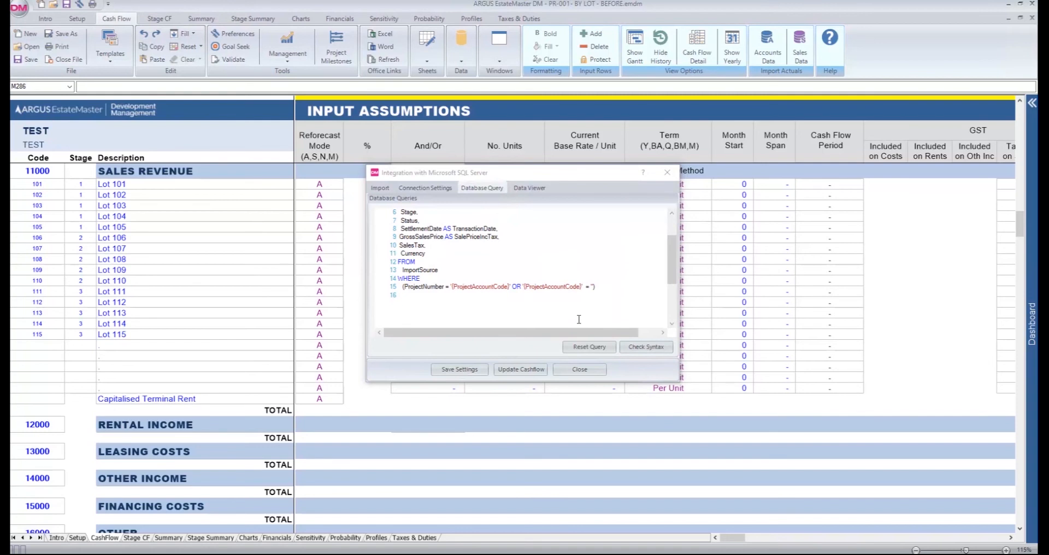
# Step: Load the project's transaction data in the data viewer and update the cash flow from it
pyautogui.click(539, 189)
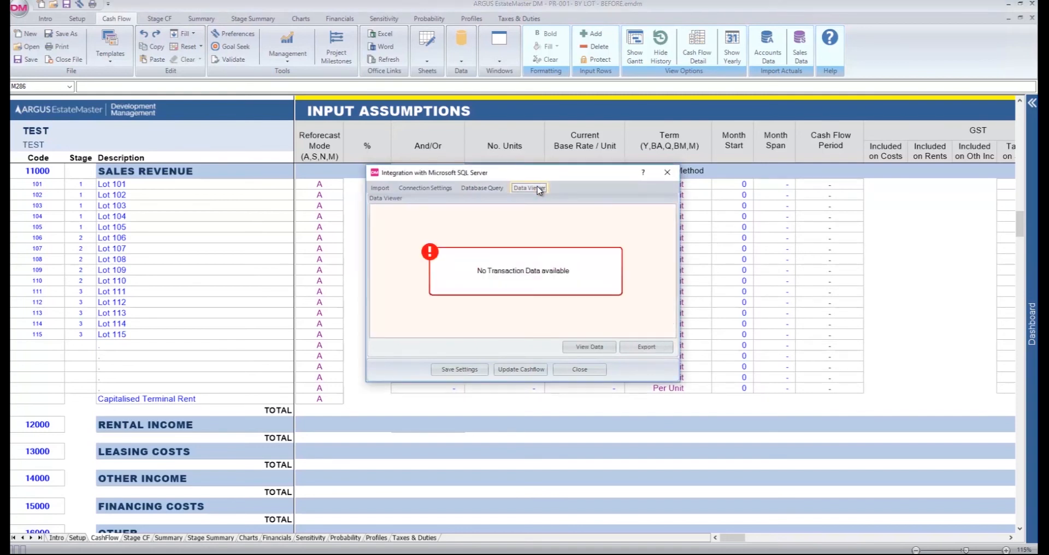
pyautogui.click(588, 345)
pyautogui.moveTo(564, 333)
pyautogui.mouseDown()
pyautogui.moveTo(601, 335)
pyautogui.moveTo(564, 332)
pyautogui.mouseUp()
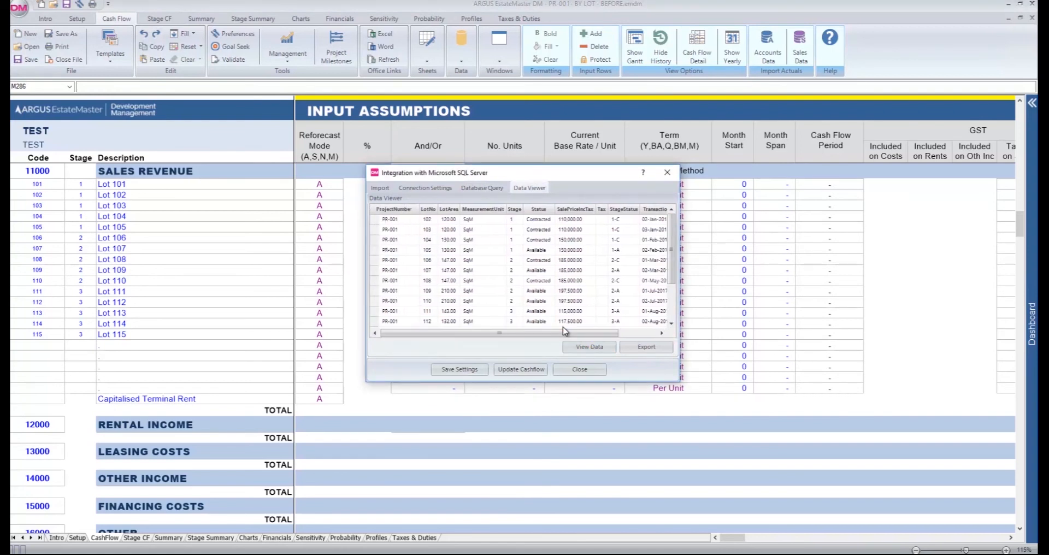
pyautogui.click(527, 369)
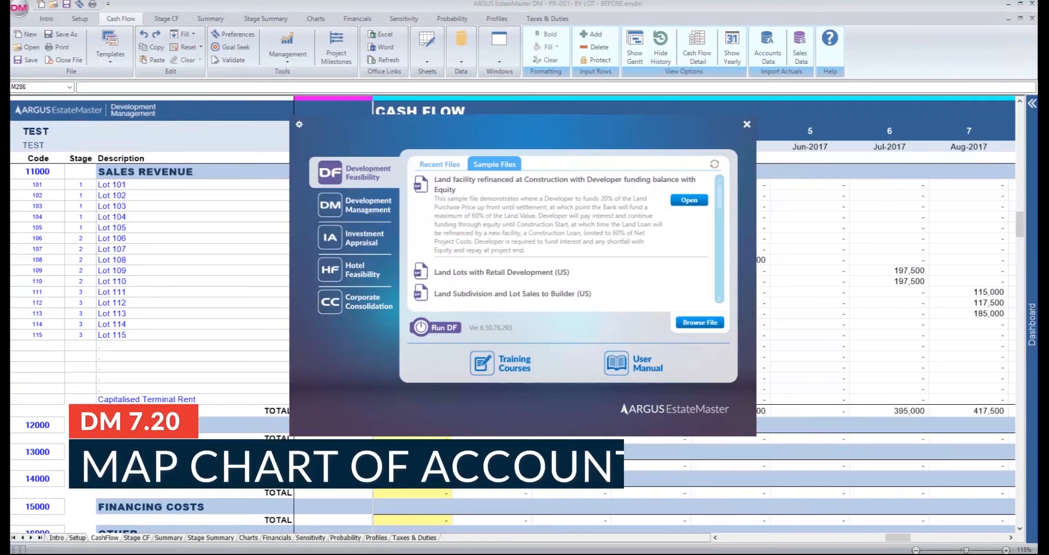
# Step: Import COAfromXero.csv from Documents as the master Chart of Accounts
pyautogui.click(300, 125)
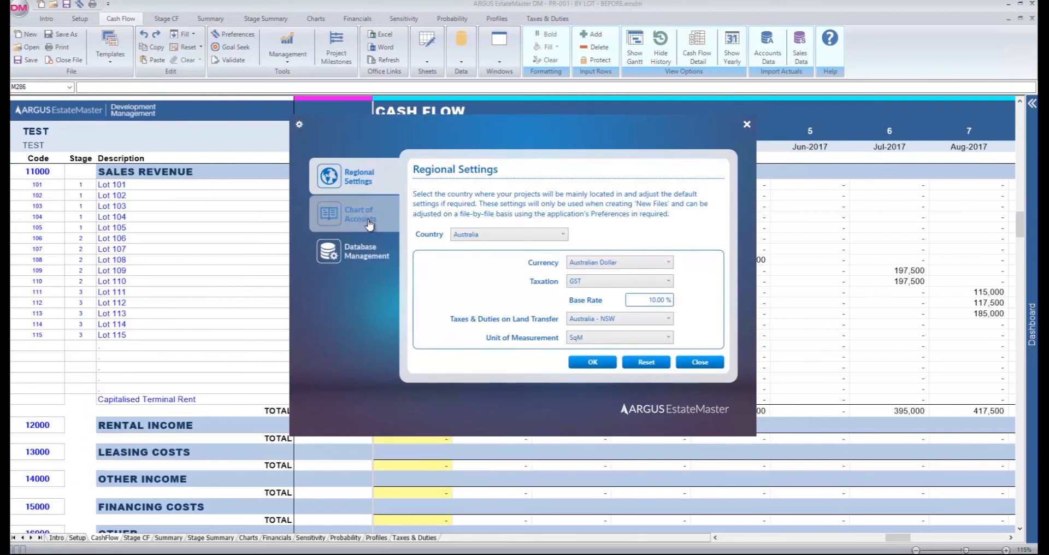
pyautogui.click(367, 221)
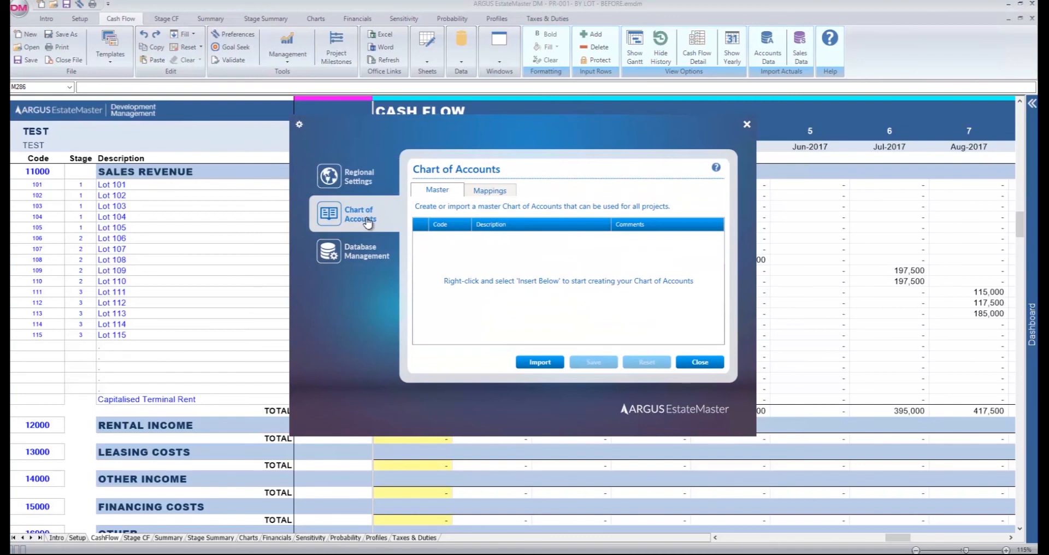
pyautogui.click(540, 362)
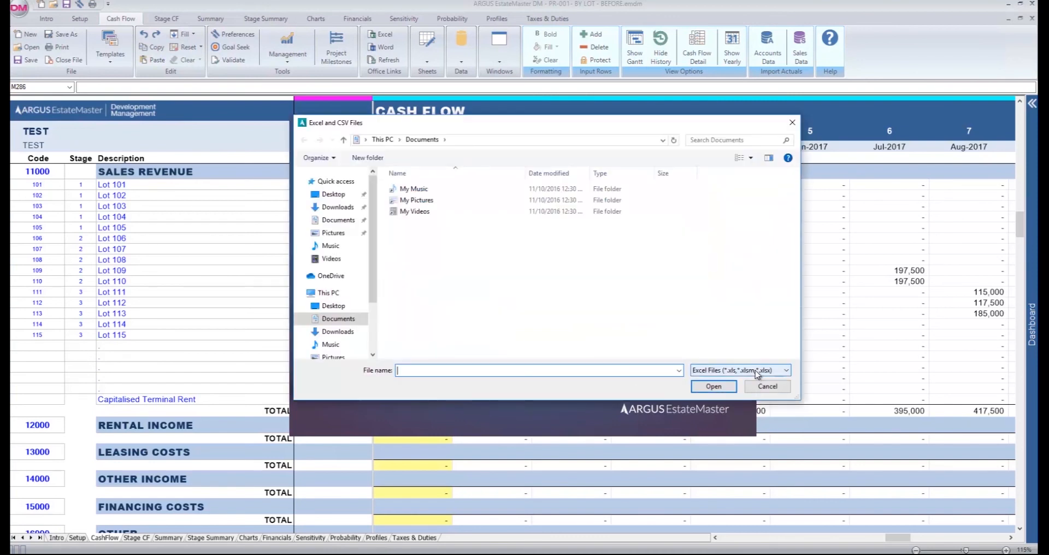
pyautogui.click(756, 370)
pyautogui.click(752, 389)
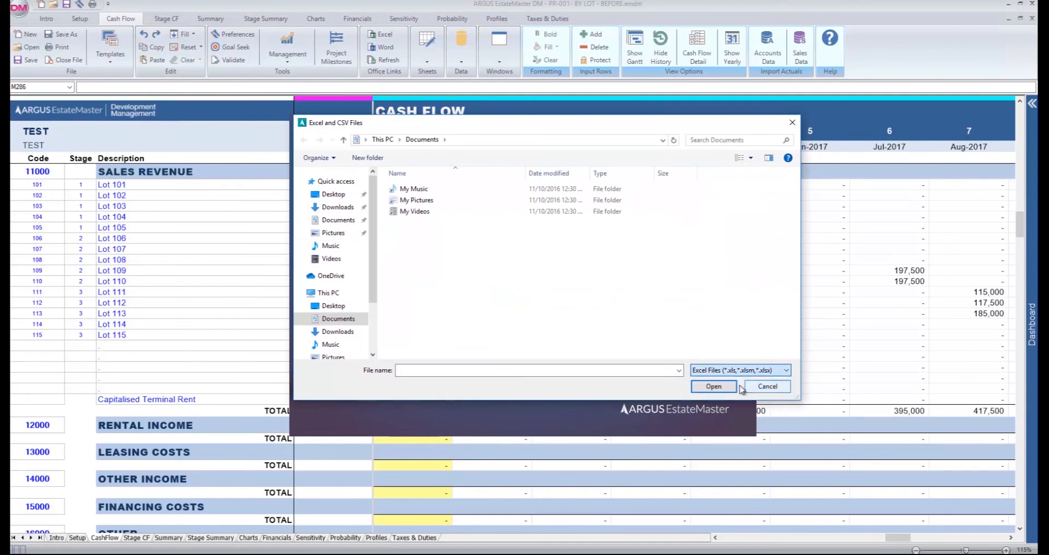
pyautogui.click(418, 223)
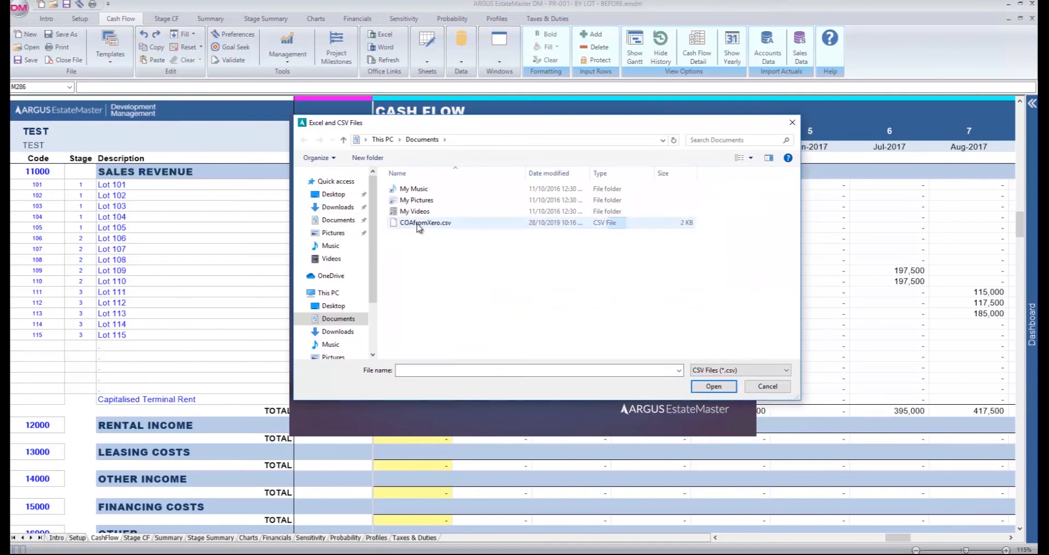
pyautogui.doubleClick(418, 224)
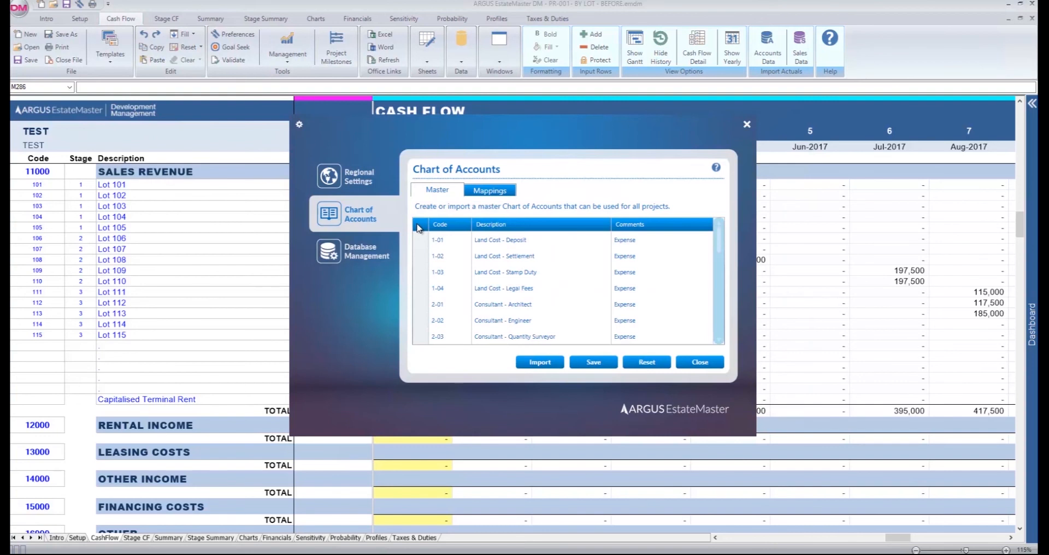
# Step: Create a new Chart of Accounts mapping named Xero
pyautogui.click(508, 193)
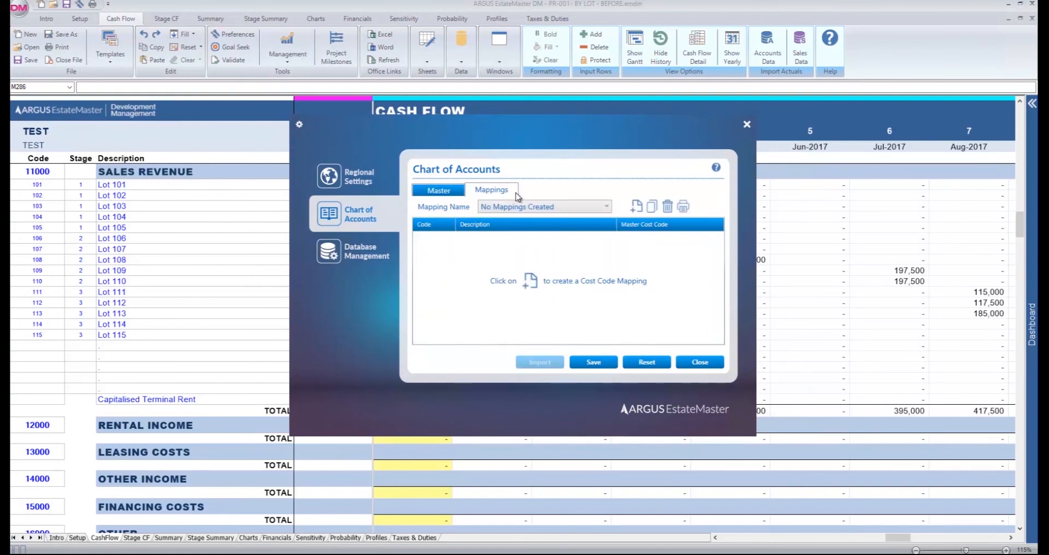
pyautogui.click(636, 210)
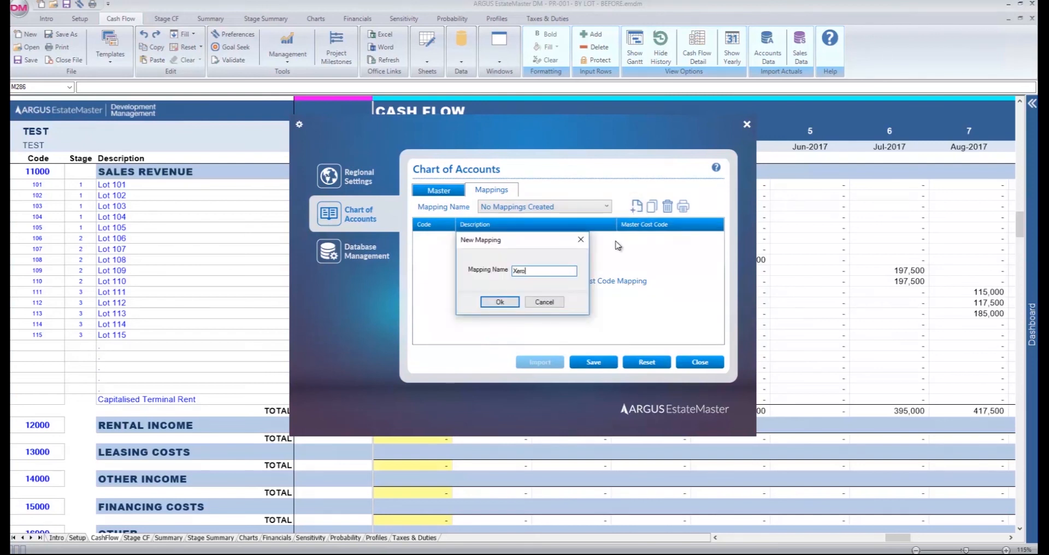
pyautogui.click(499, 303)
# Step: Add a mapping row with code 1000 and description Land Payment, mapped to master cost code 1-01 Land Cost - Deposit
pyautogui.rightClick(519, 337)
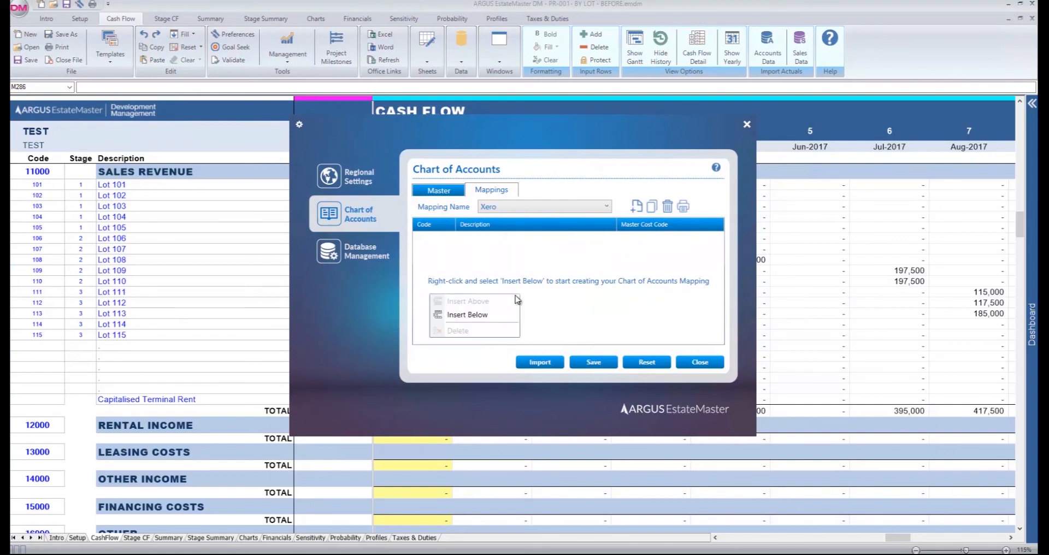
pyautogui.click(494, 320)
pyautogui.click(438, 237)
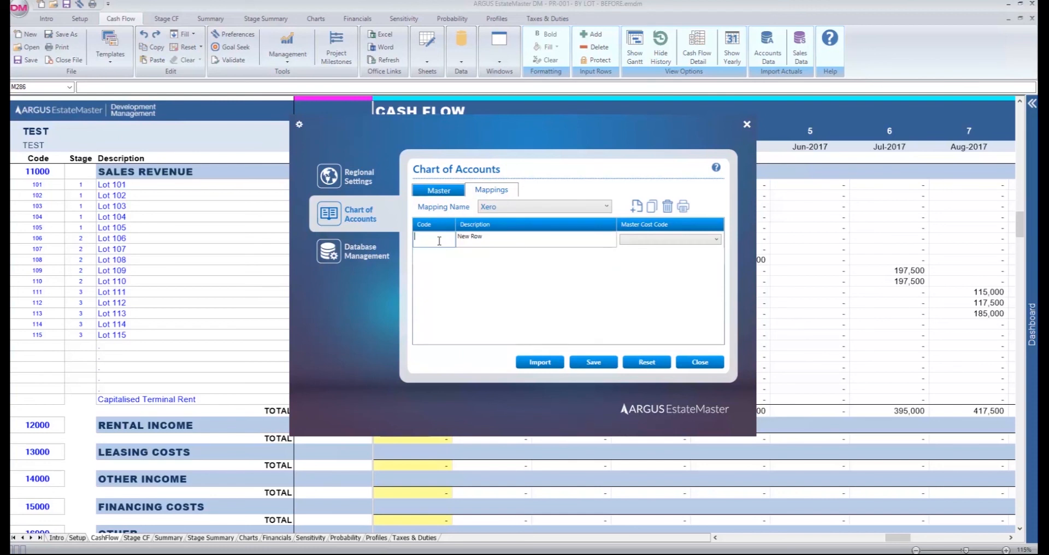
pyautogui.write('1000')
pyautogui.click(516, 239)
pyautogui.write('La')
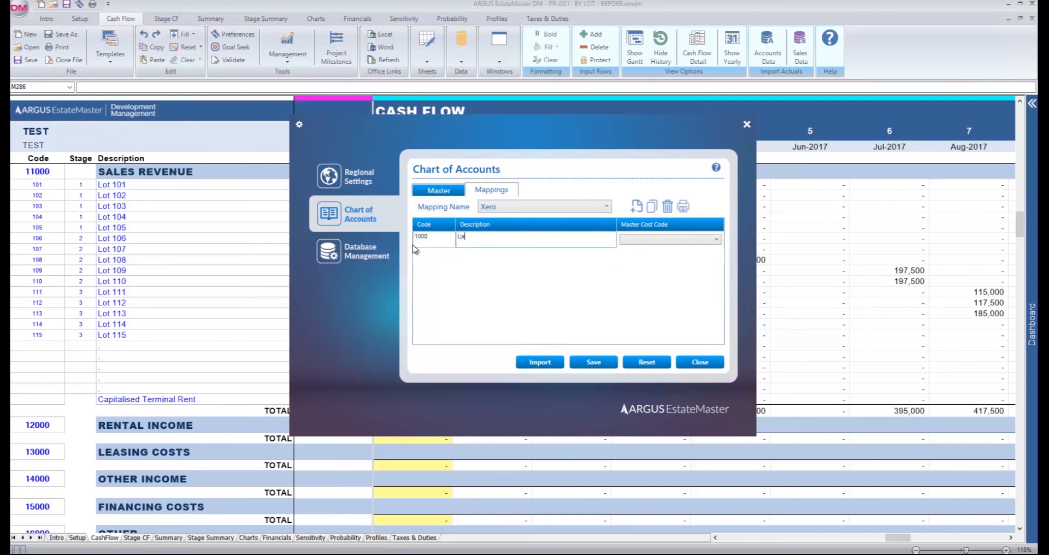
pyautogui.write('nd Payment')
pyautogui.click(687, 247)
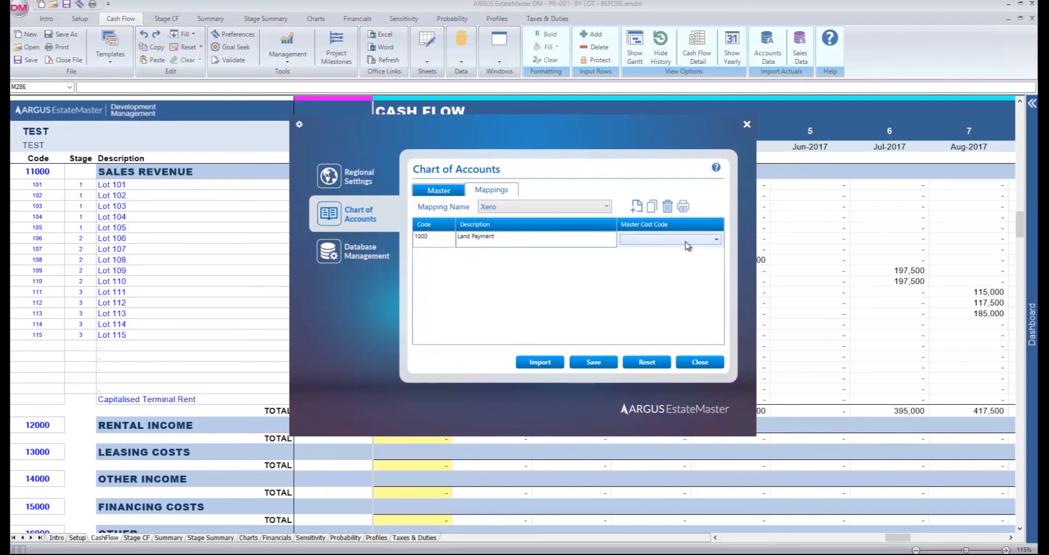
pyautogui.click(686, 244)
pyautogui.click(664, 255)
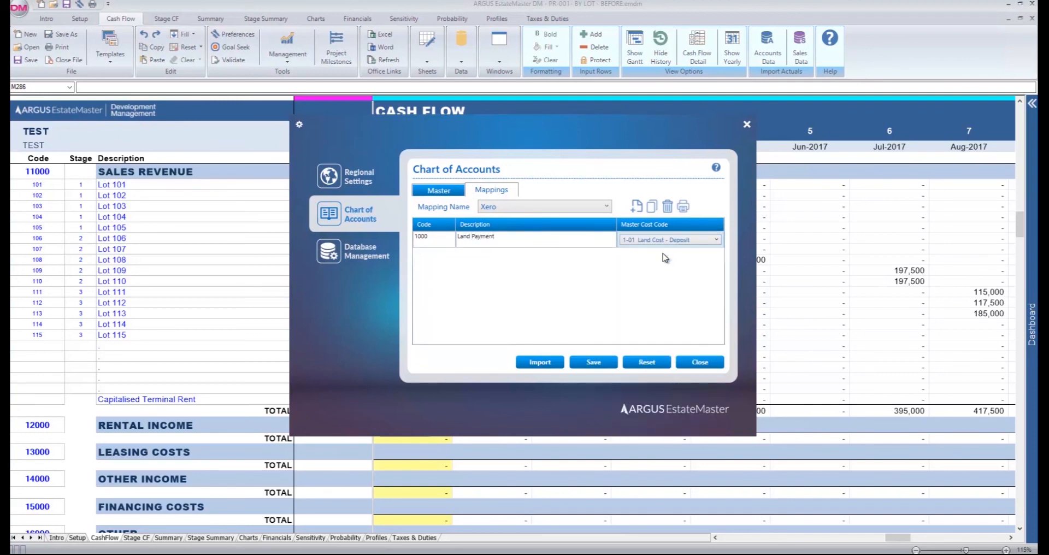
# Step: Add a second mapping row with code 1001 and description Stamp Duty, mapped to master cost code 1-03 Land Cost - Stamp Duty
pyautogui.rightClick(431, 266)
pyautogui.click(423, 275)
pyautogui.click(431, 254)
pyautogui.write('1001')
pyautogui.press('Tab')
pyautogui.write('Stamp Duty')
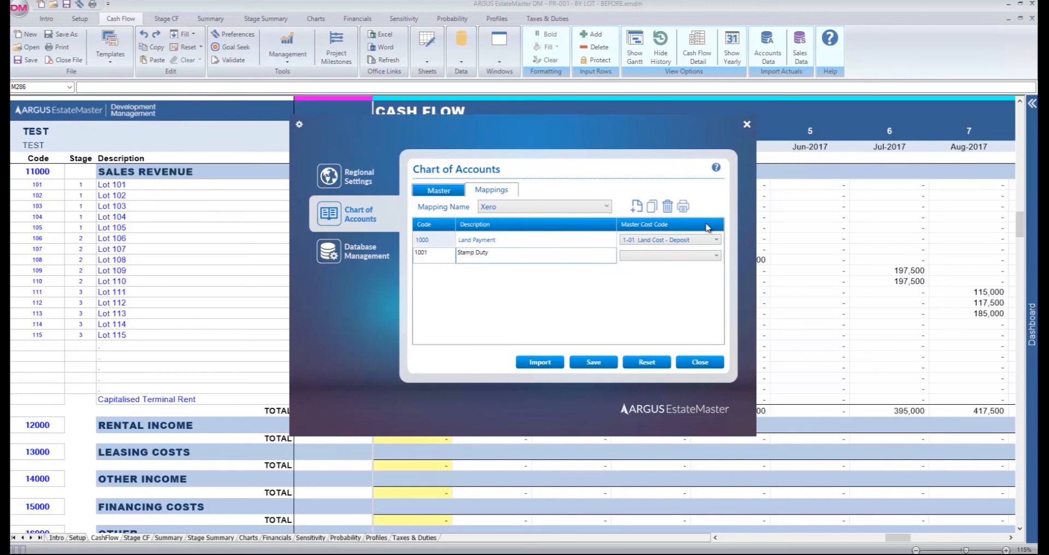
pyautogui.click(716, 255)
pyautogui.click(683, 291)
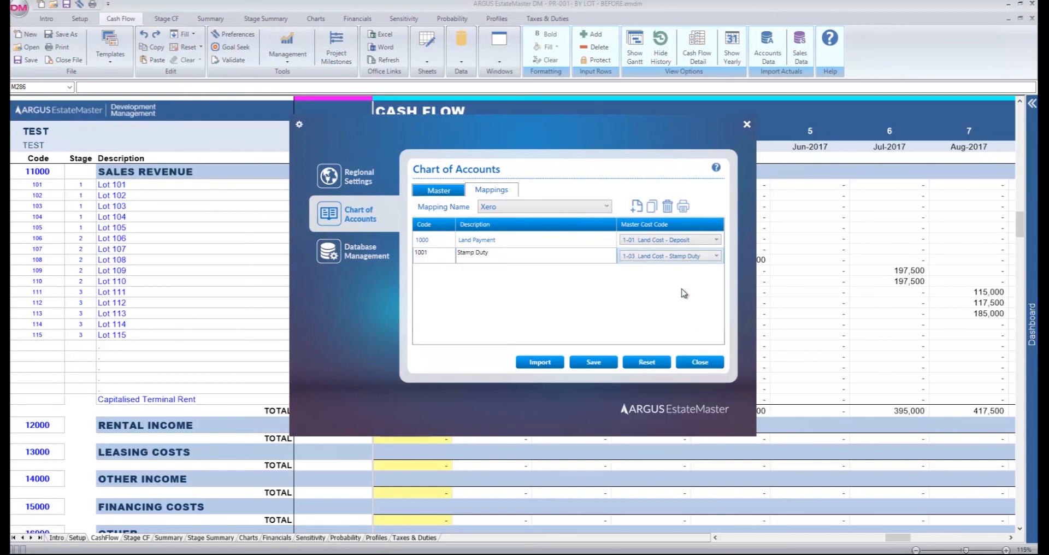
pyautogui.click(557, 285)
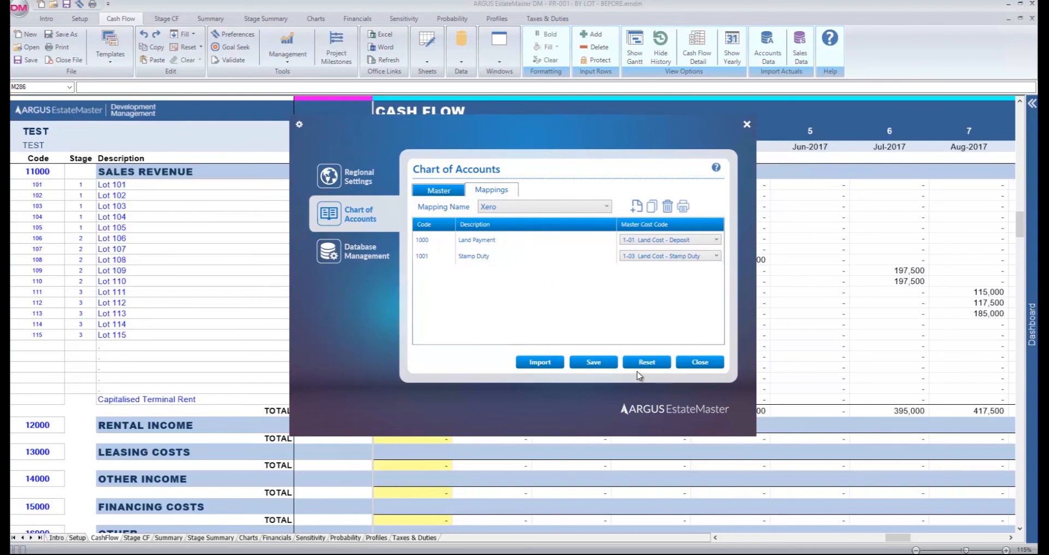
# Step: Save the Xero mapping list, close the Chart of Accounts settings and return to the project's cash flow
pyautogui.click(593, 362)
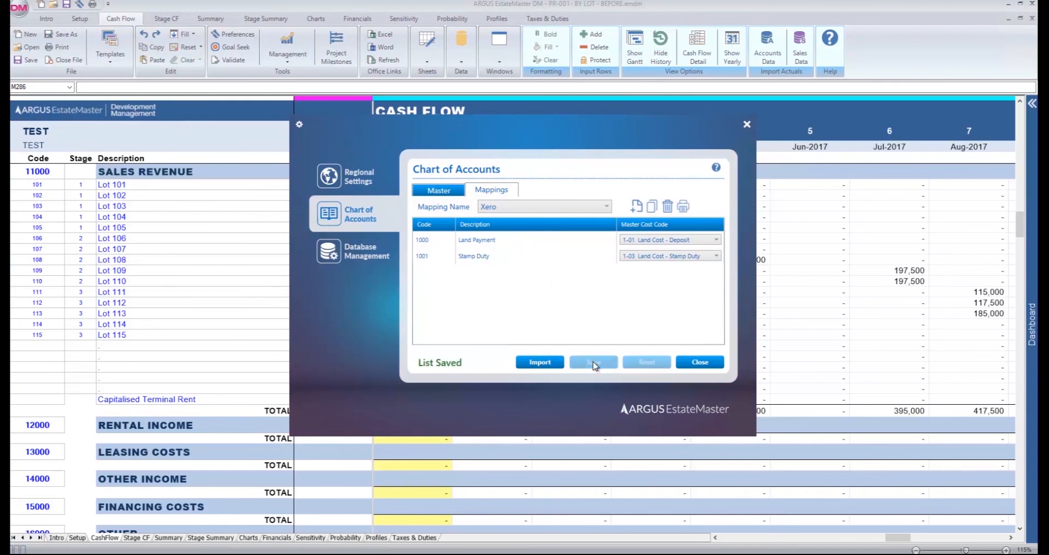
pyautogui.click(699, 362)
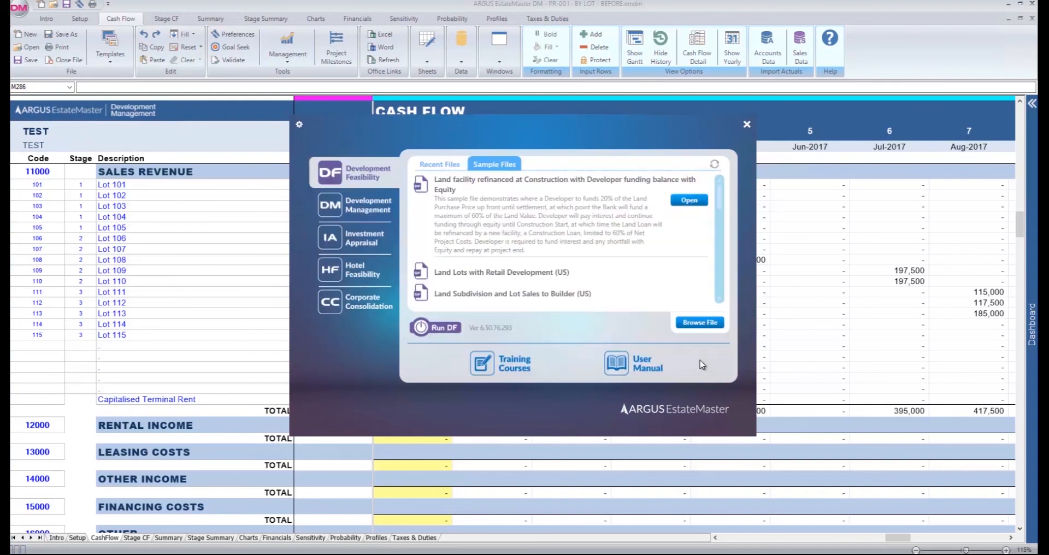
pyautogui.click(267, 227)
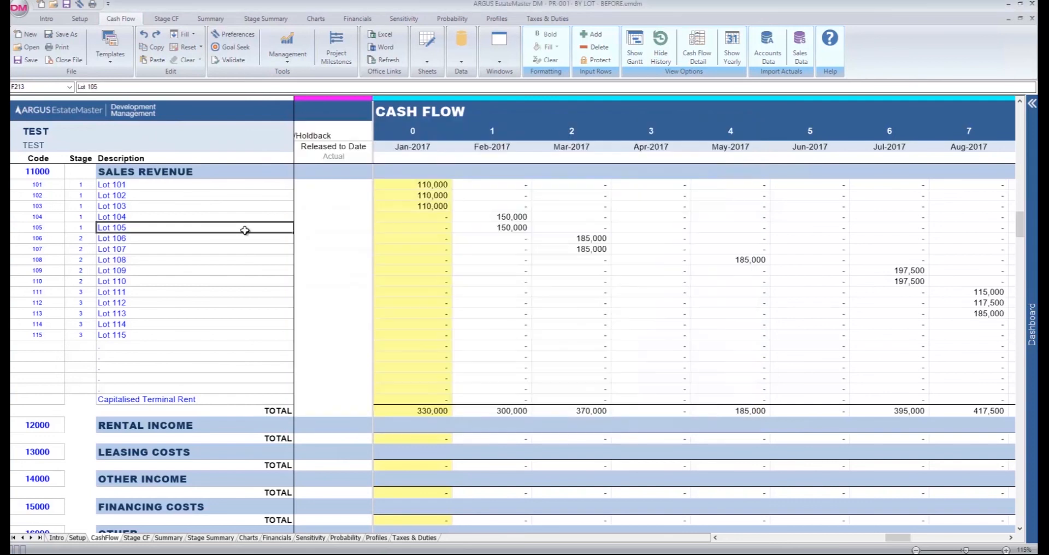
# Step: Open the cash flow actuals import from the accounting system and set its cost code mapping to Xero
pyautogui.click(287, 55)
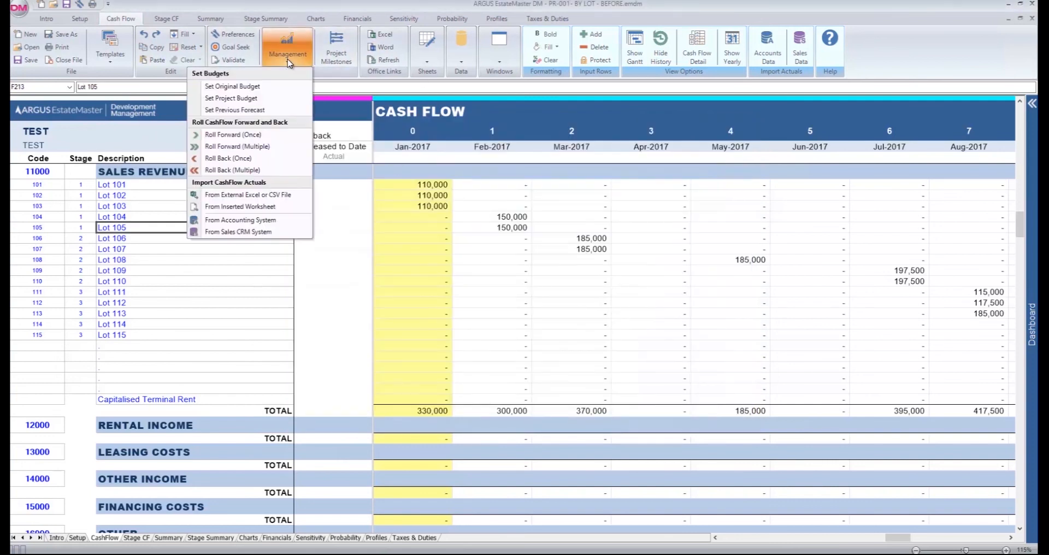
pyautogui.click(282, 220)
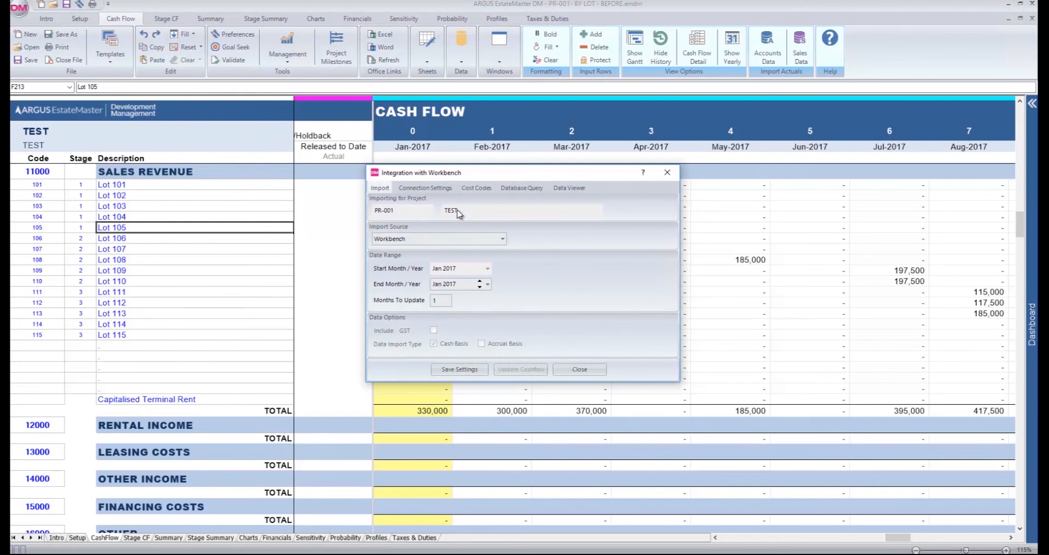
pyautogui.click(478, 188)
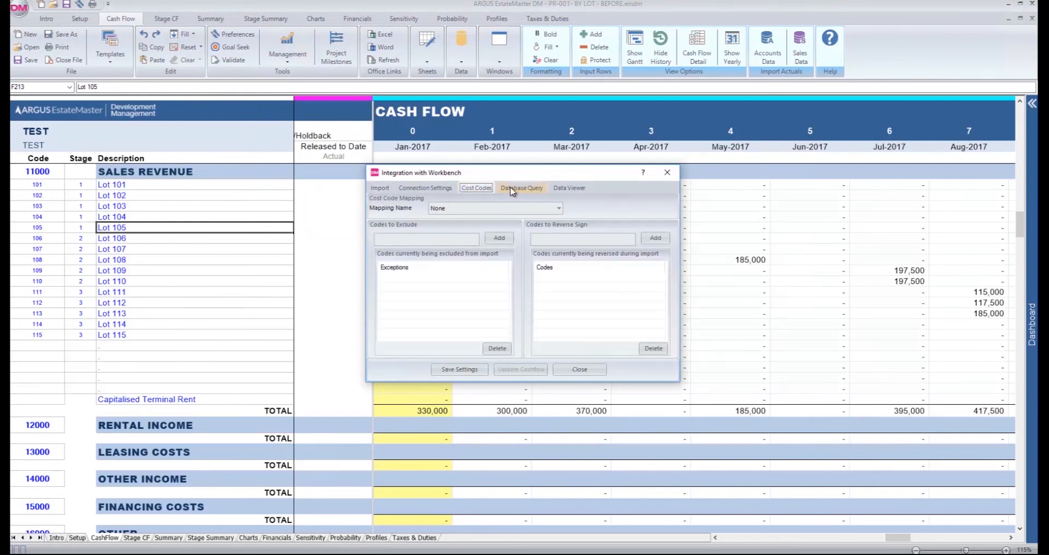
pyautogui.click(523, 209)
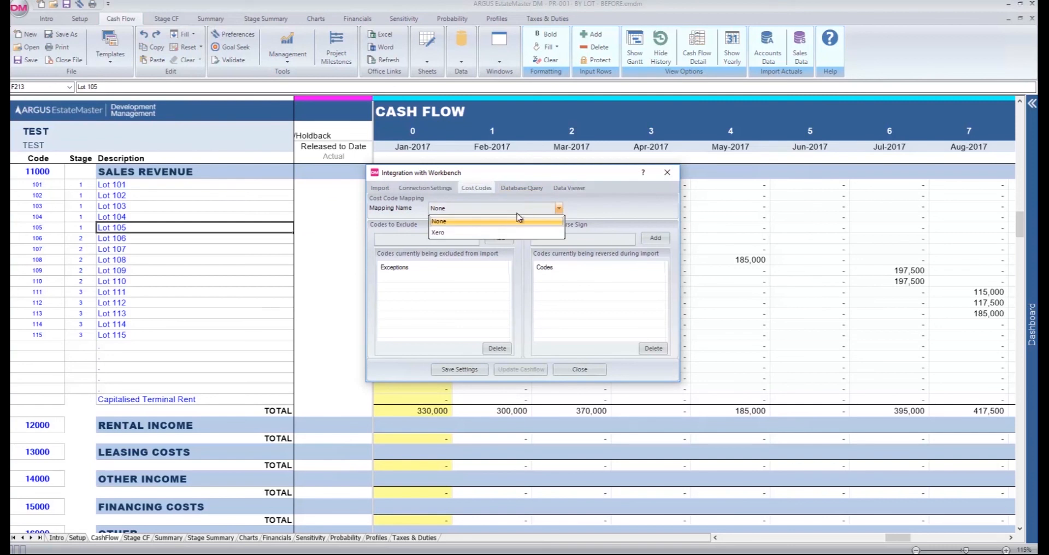
pyautogui.click(504, 233)
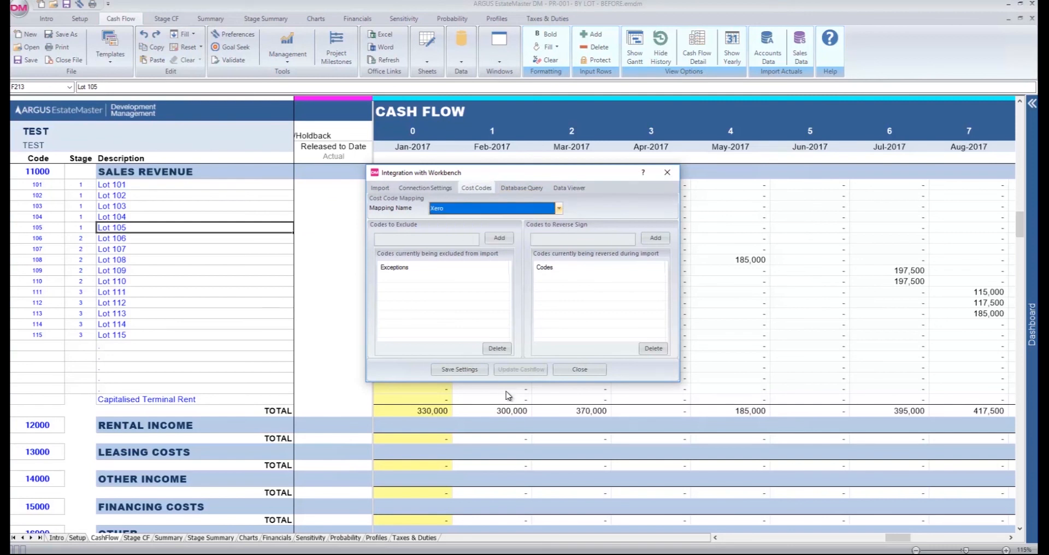